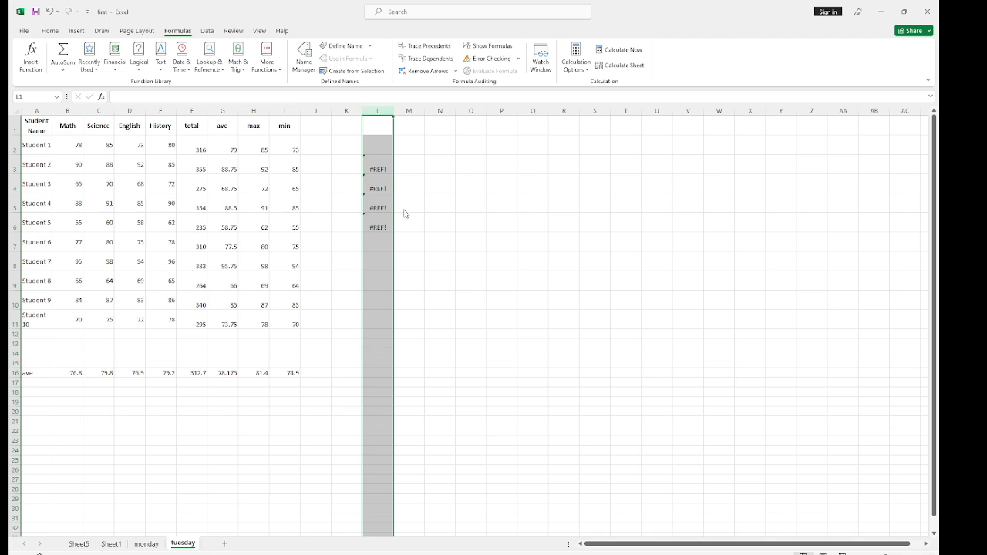
Clear the contents of column L
key(Delete)
click(321, 150)
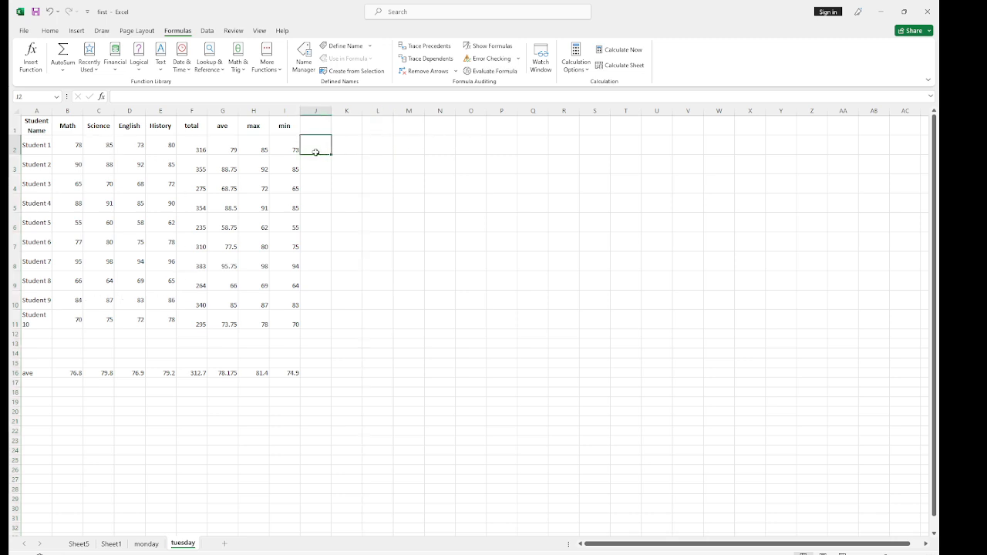
Add the column header "grade" in cell J1
click(314, 126)
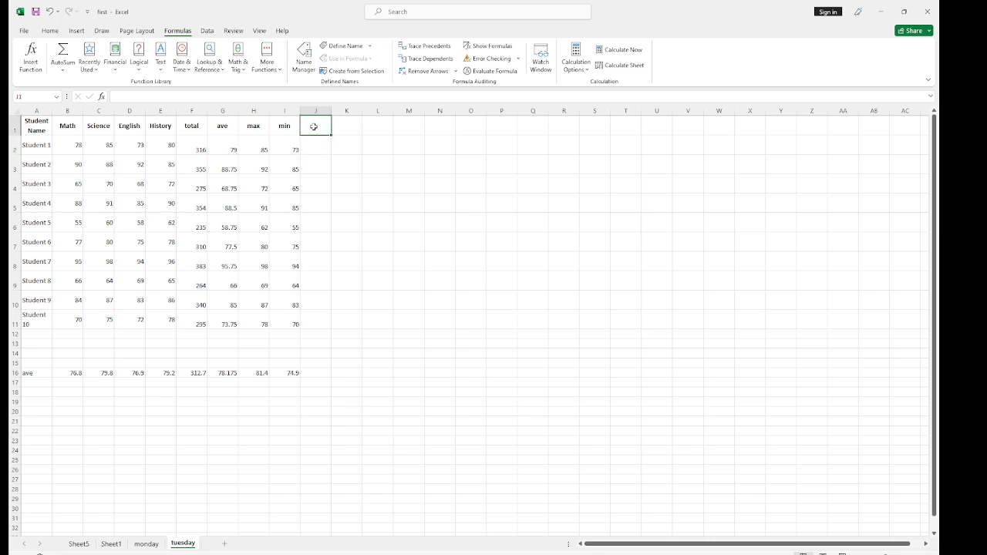
text(gr)
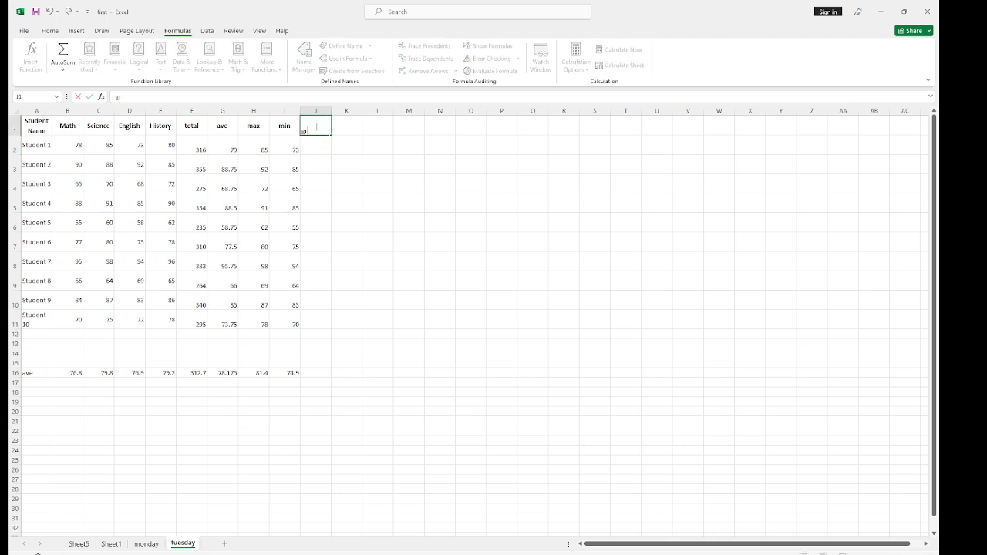
text(ade)
click(316, 147)
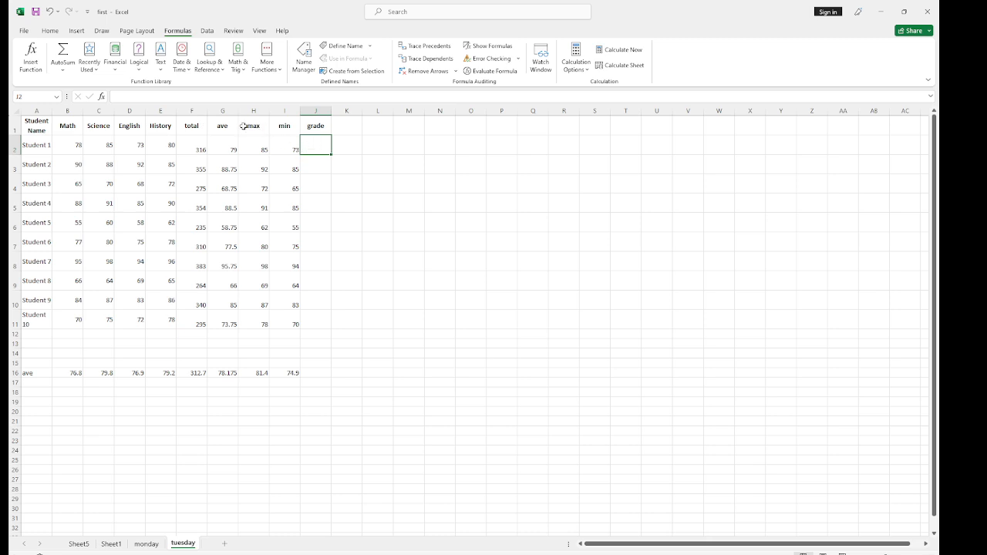
Begin an IF formula in cell J2 that returns "A" when G2>=100
click(119, 95)
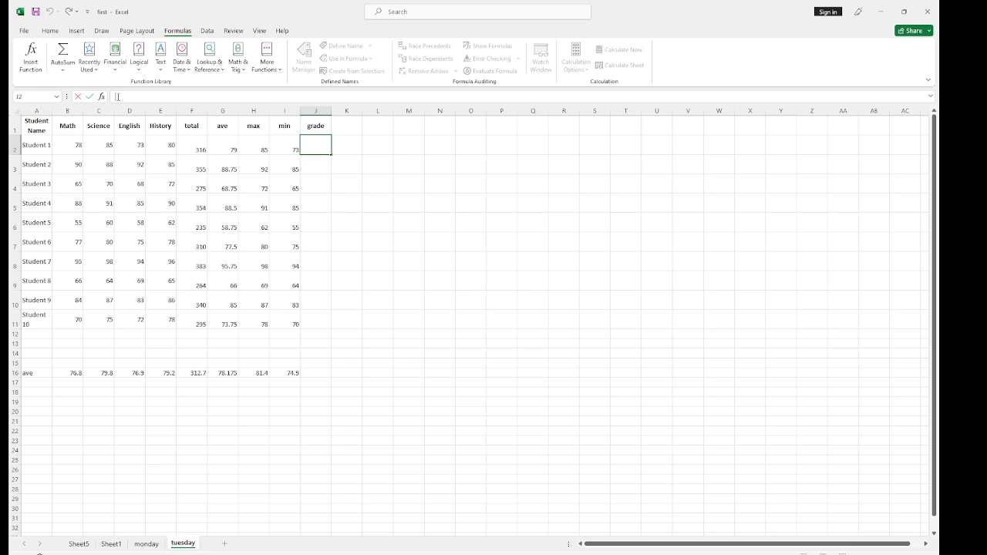
text(=)
text(i)
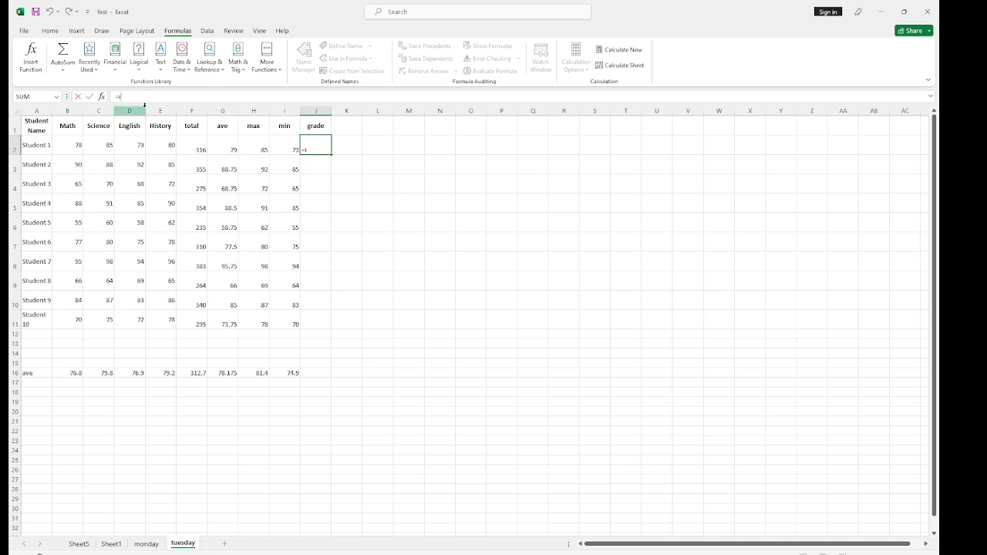
text(f)
key(BackSpace)
text(IF)
text(G2)
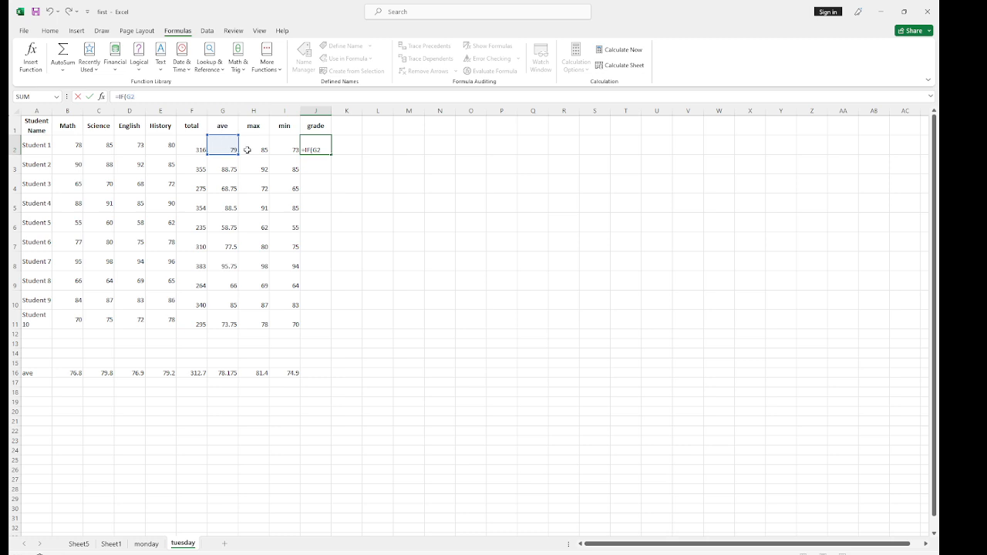
text(>)
text(=100)
text(,)
text(()
text(A)
text())
key(BackSpace)
key(BackSpace)
text(@)
key(BackSpace)
text(")
Nest a second IF in the J2 formula that returns "A-" when G2>=90
text(F(G2)
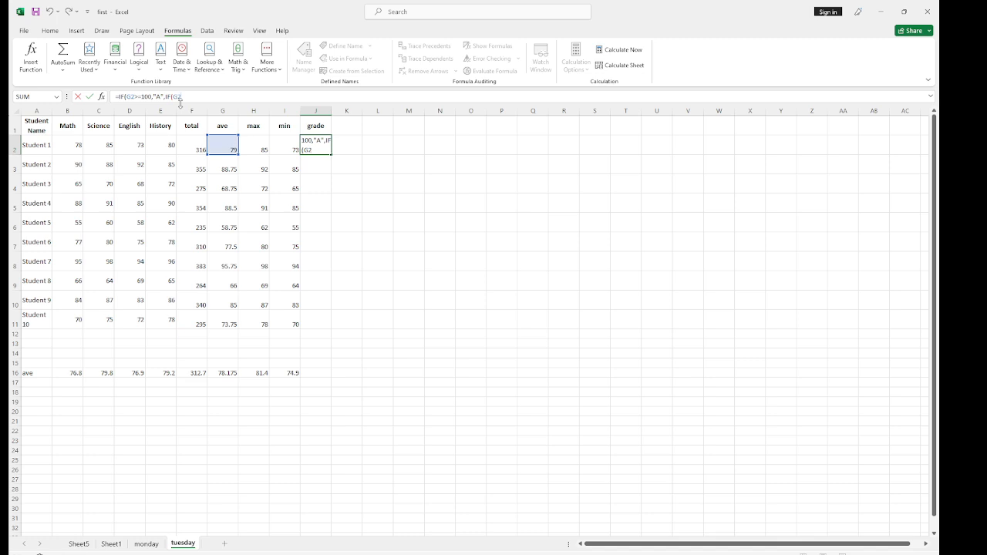
text(>=90,"A-",IF(G2>=80,)
text("A-")
Nest a third IF in the J2 formula that returns "B+" when G2>=80
text(()
text(2>=80,)
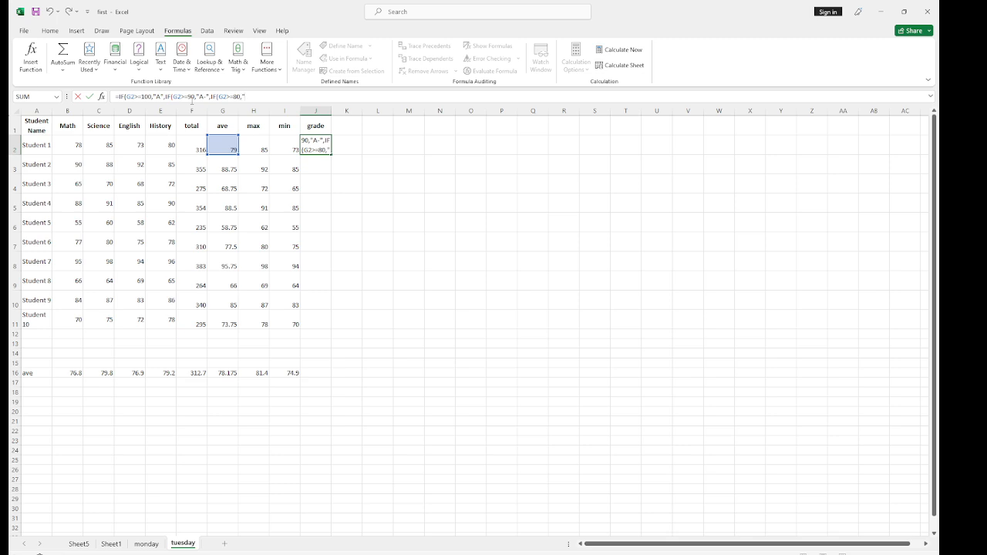
text(B+",IF)
Nest a fourth IF in the J2 formula that returns "B" when G2>=70
text((G2>)
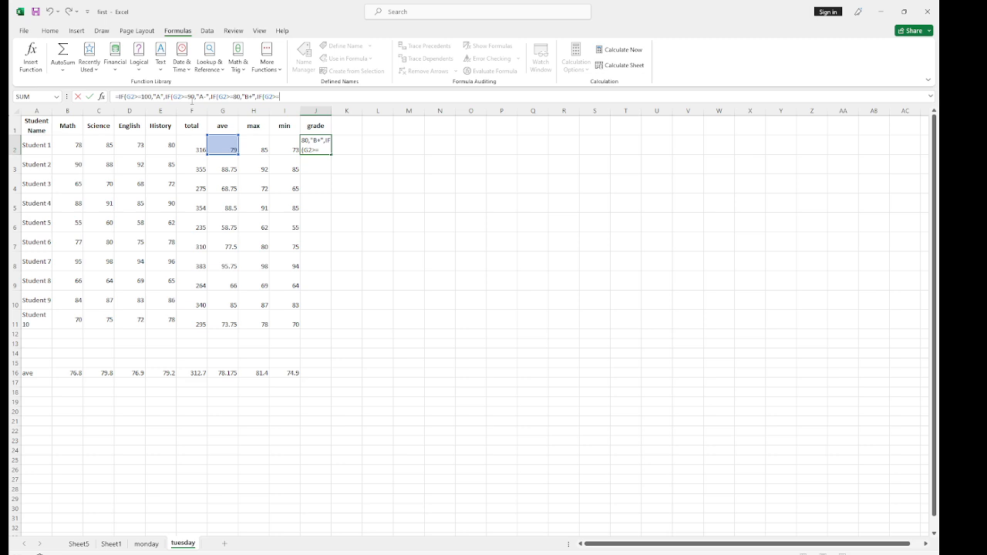
text(=70,"B",IF(G2>=)
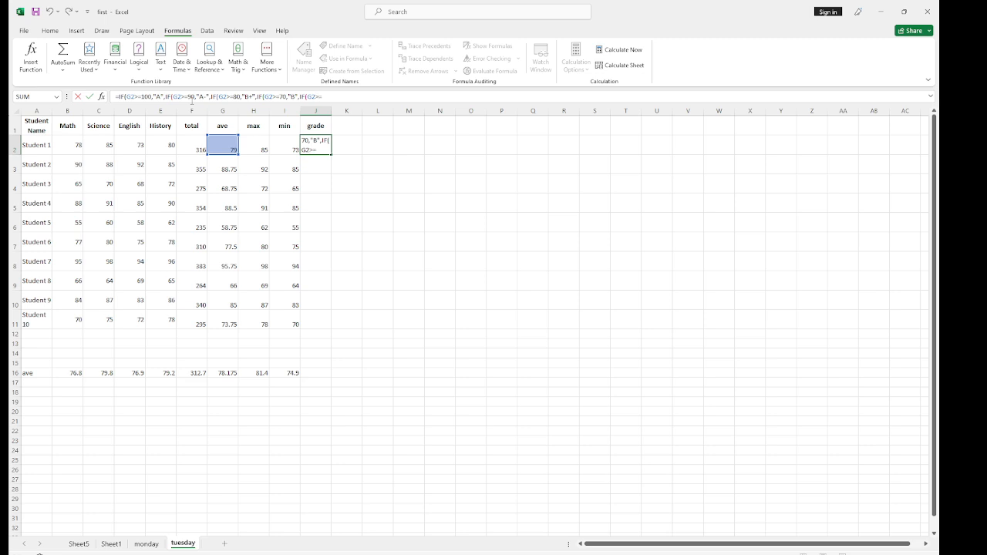
text(60)
Complete the J2 formula with a last nested IF returning "B-" when G2>=60 and otherwise "D", closing all parentheses
text(,"B)
text(")
text(D)
text()))
key(Return)
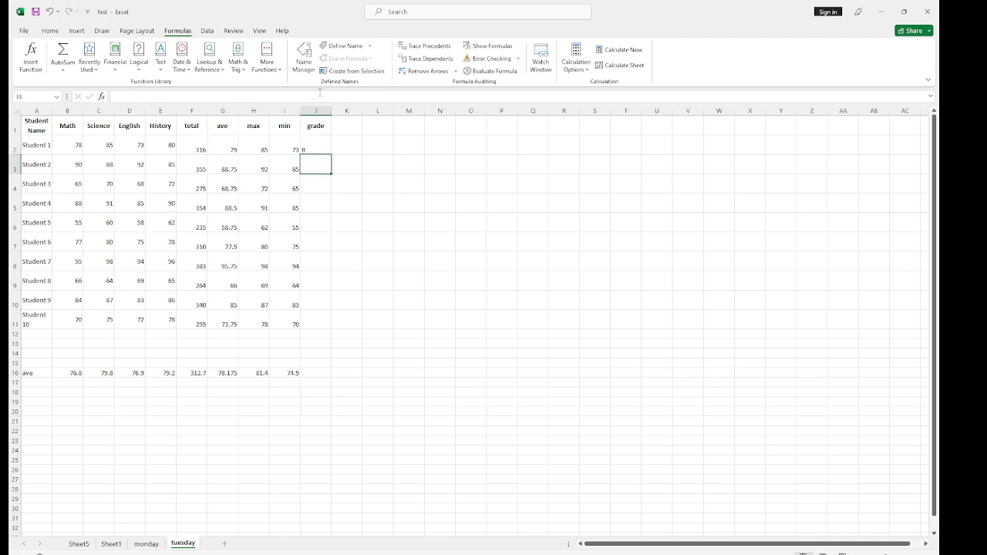
Fill the grade formula from J2 down to J11 for all remaining students
click(309, 149)
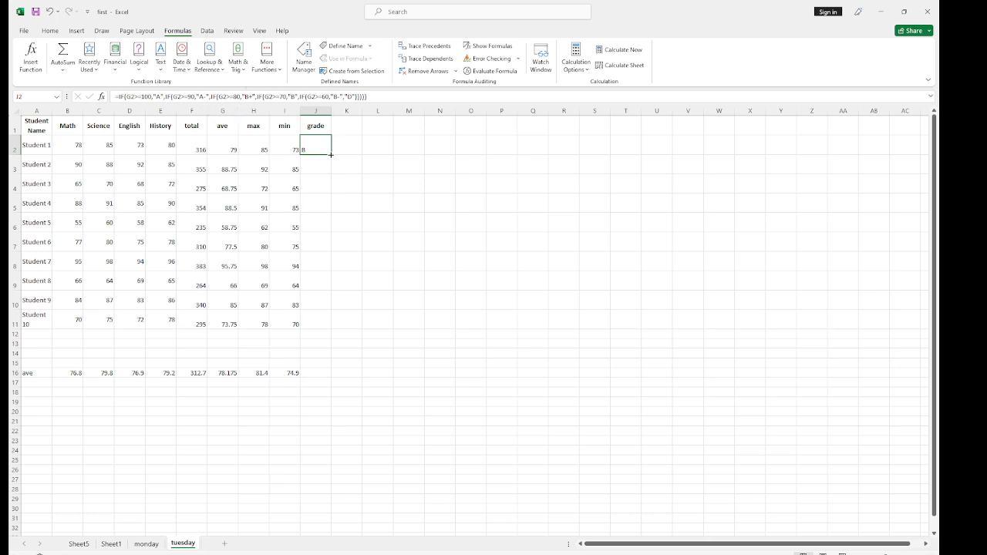
drag(330, 166, 313, 330)
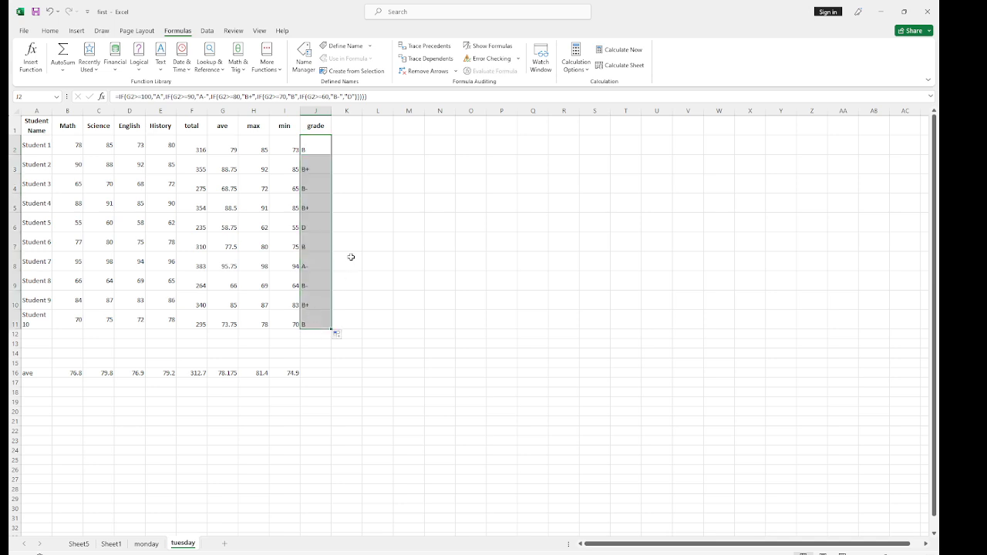